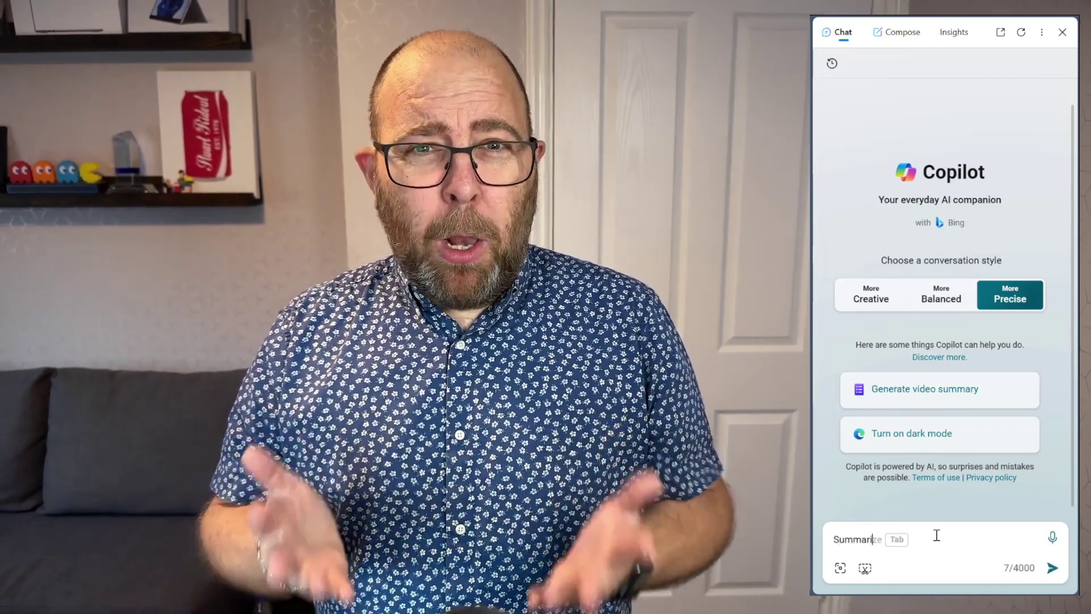
# Type 'Summarize this video' as a draft question, then clear it.
pyautogui.write('ze this video')
pyautogui.hotkey('ctrl', 'a')
pyautogui.press('BackSpace')
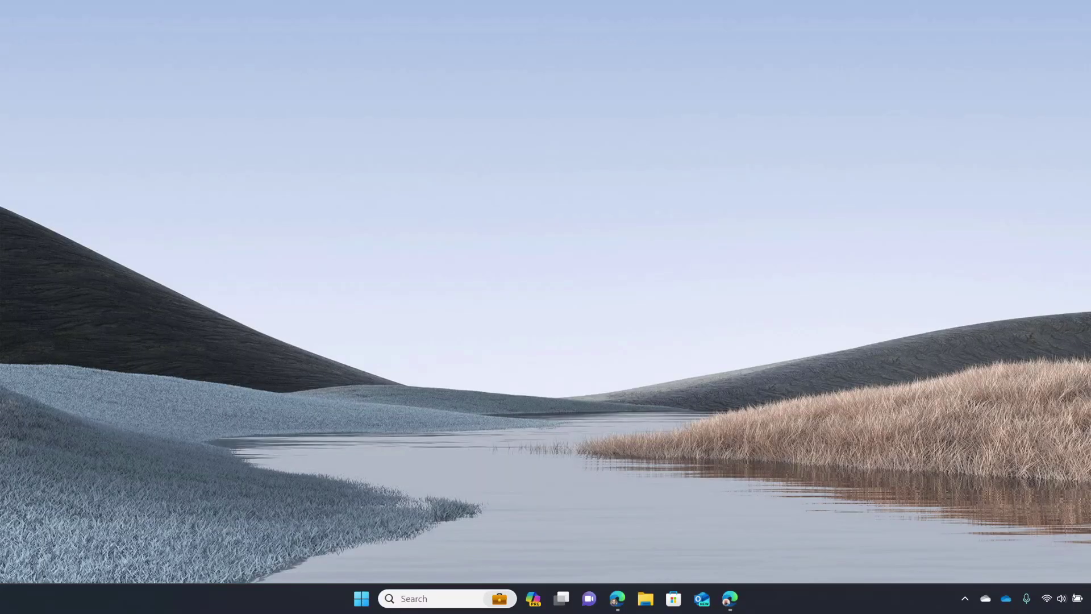
# Open Copilot beside the YouTube Word tutorial, checking the Work window before returning to Personal.
pyautogui.click(730, 602)
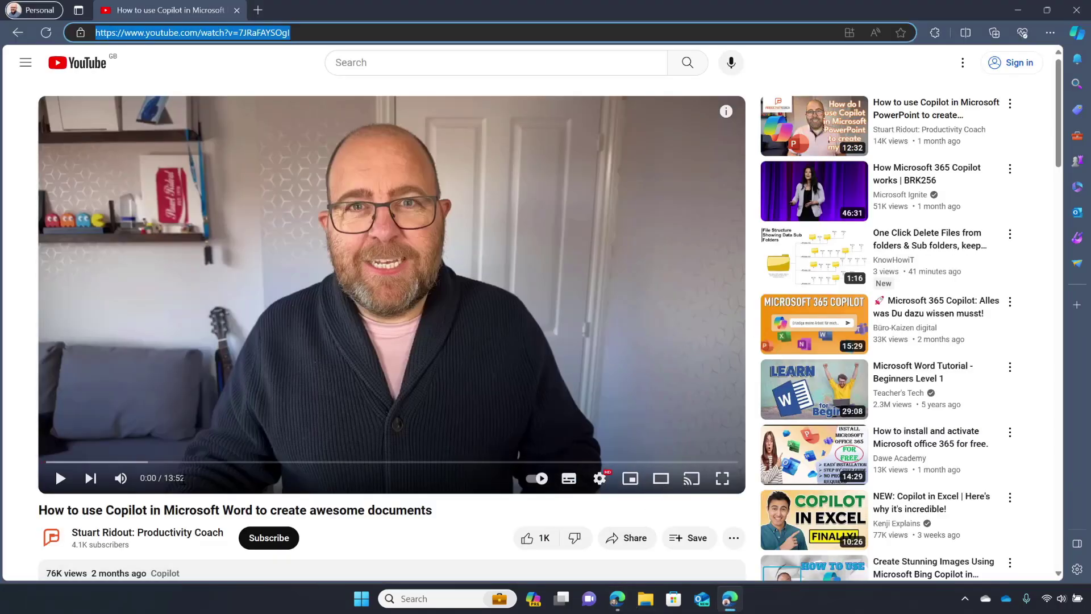
pyautogui.click(1078, 34)
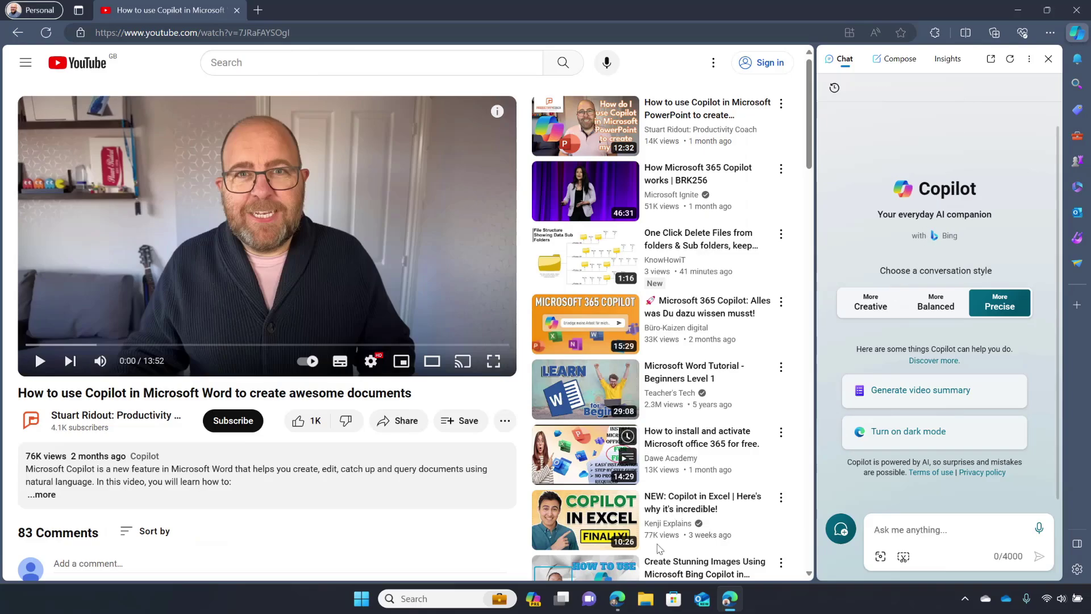
pyautogui.click(618, 601)
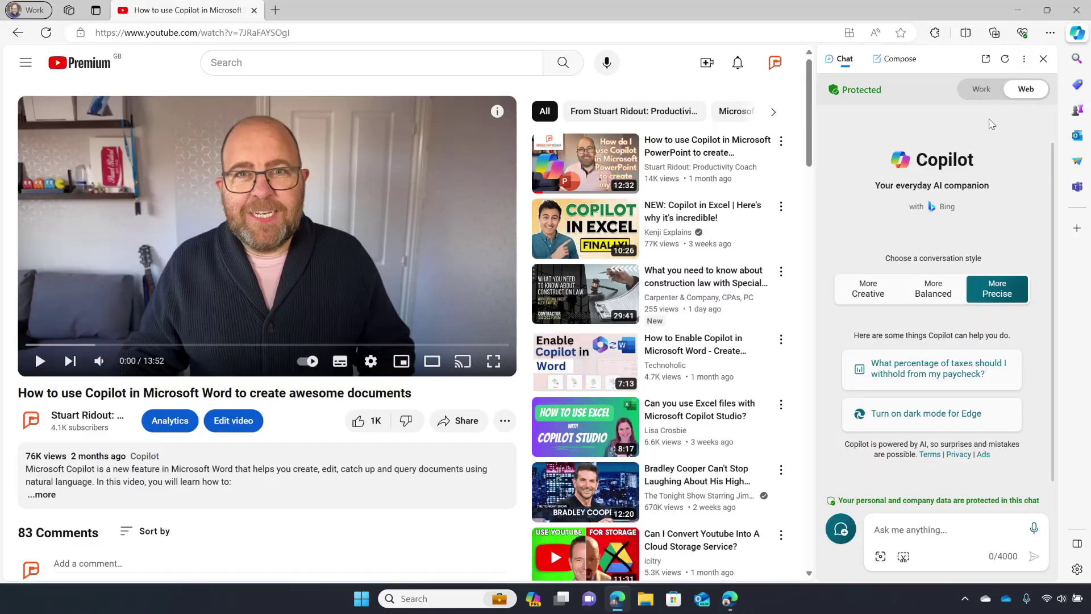
pyautogui.moveTo(859, 93)
pyautogui.click(731, 601)
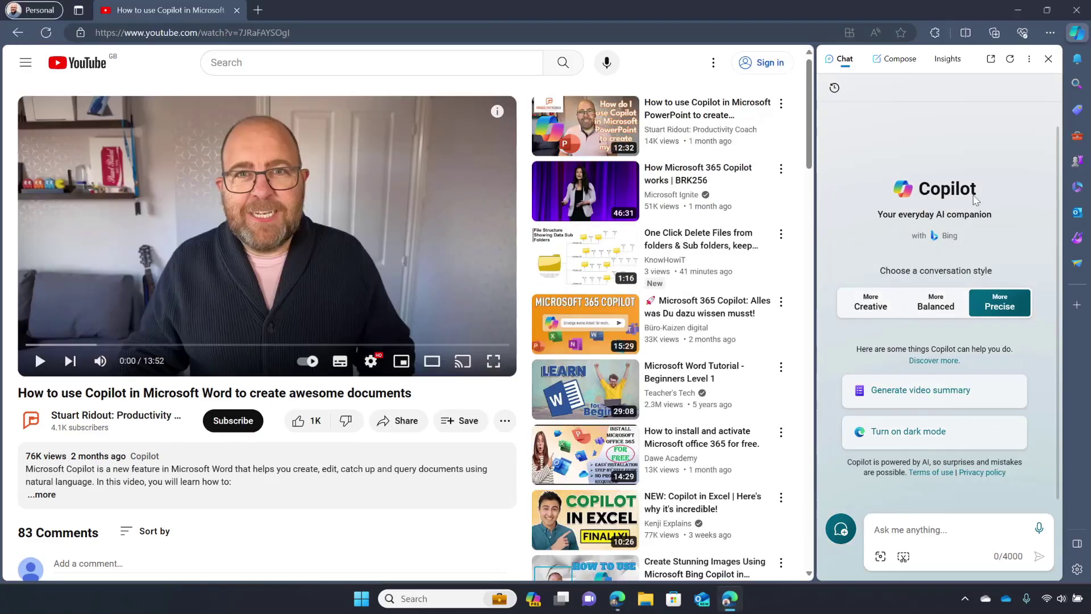
pyautogui.click(931, 526)
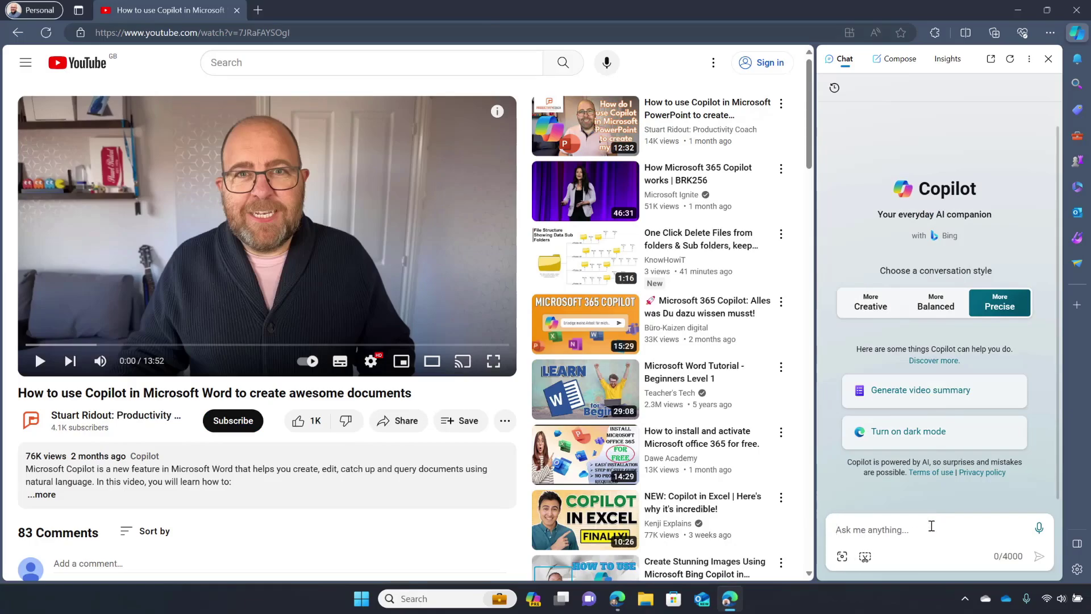
# Ask Copilot 'Summarise this video' and scroll through the highlights up to the 00:12:59 section.
pyautogui.write('Summarise this video')
pyautogui.press('Return')
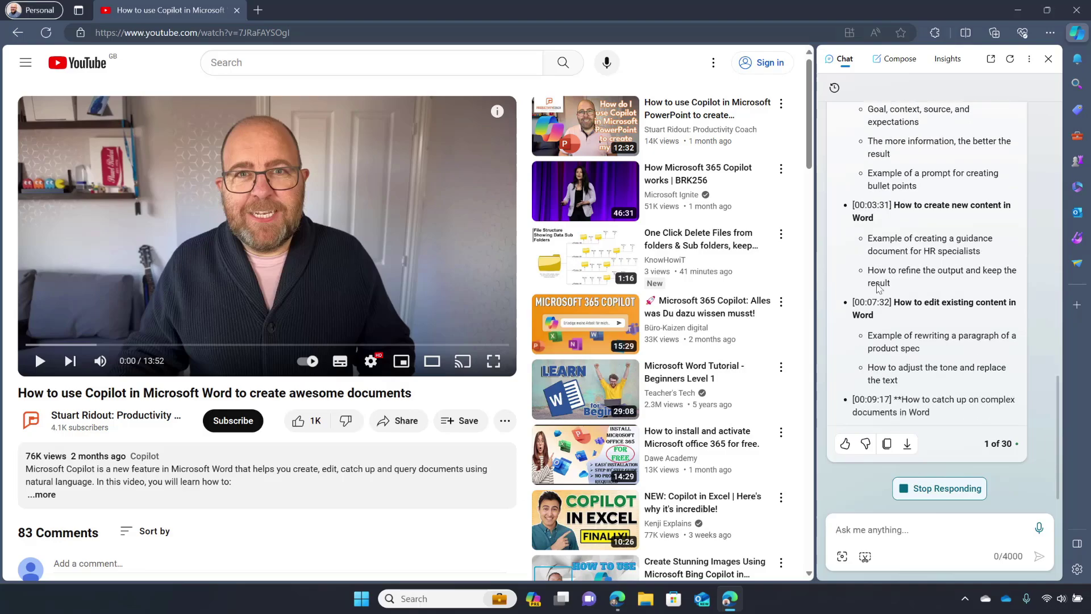
pyautogui.scroll(1, 908, 276)
pyautogui.scroll(3, 908, 276)
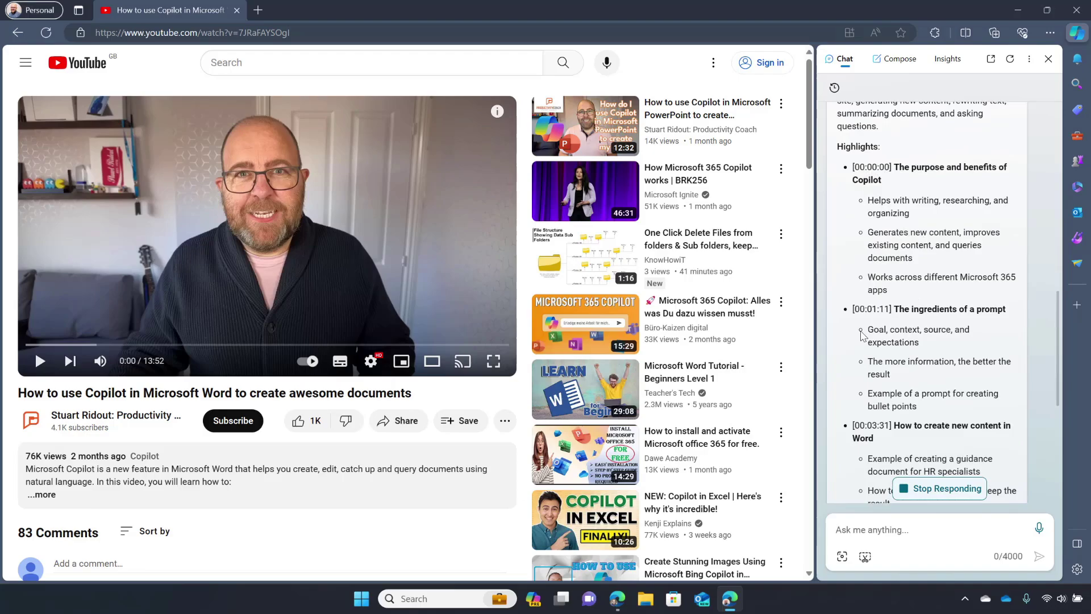
pyautogui.scroll(-2, 892, 363)
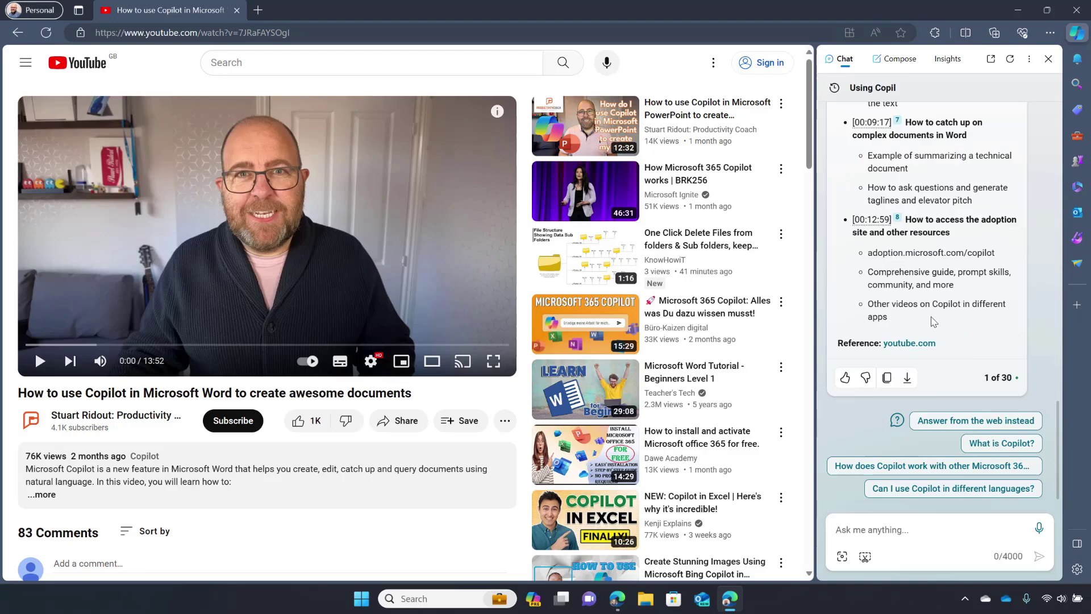
pyautogui.scroll(2, 948, 251)
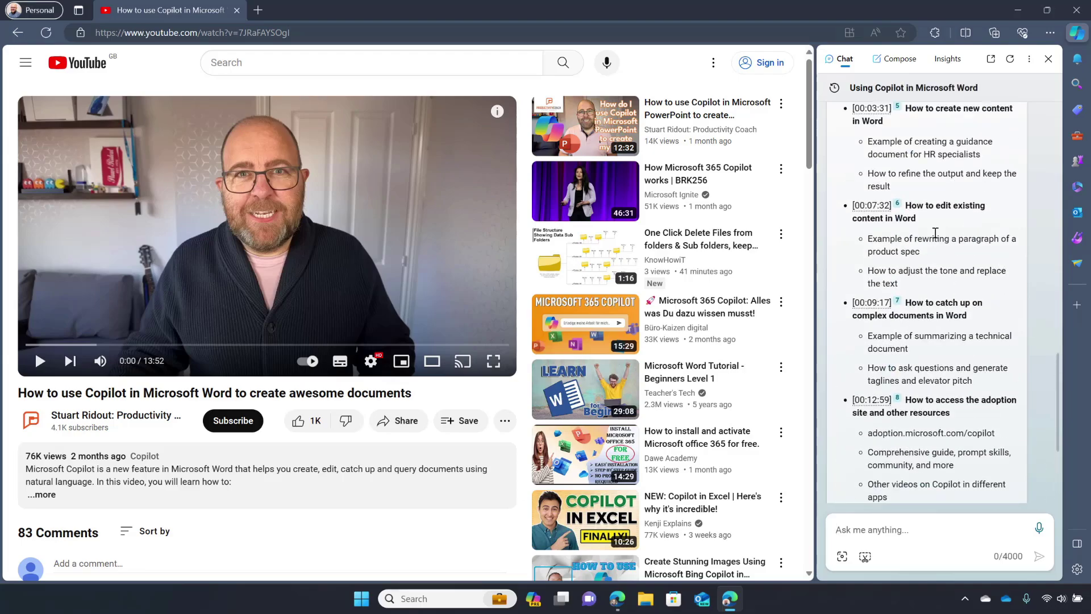
# Jump the video to 00:07:32 and ask 'What are the ingredients of a good prompt?'.
pyautogui.click(888, 205)
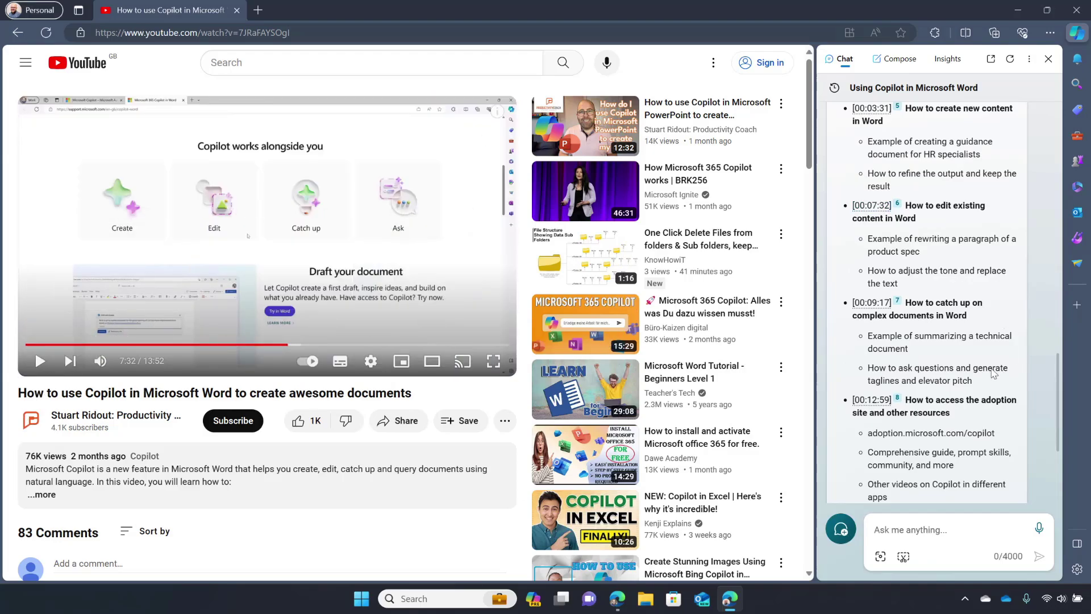
pyautogui.scroll(-3, 929, 516)
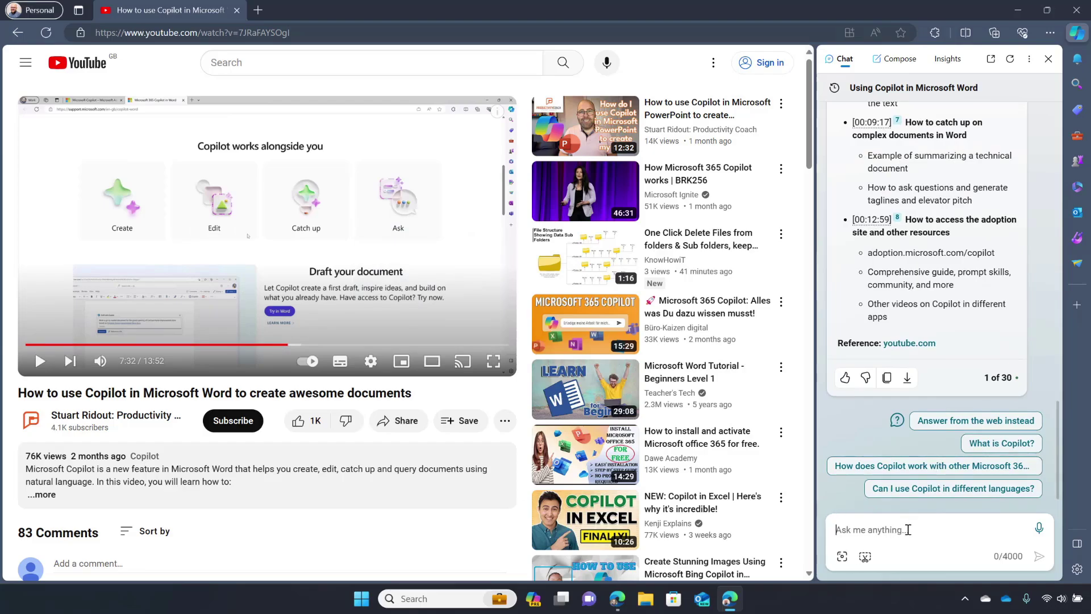
pyautogui.write('What are the in')
pyautogui.press('Tab')
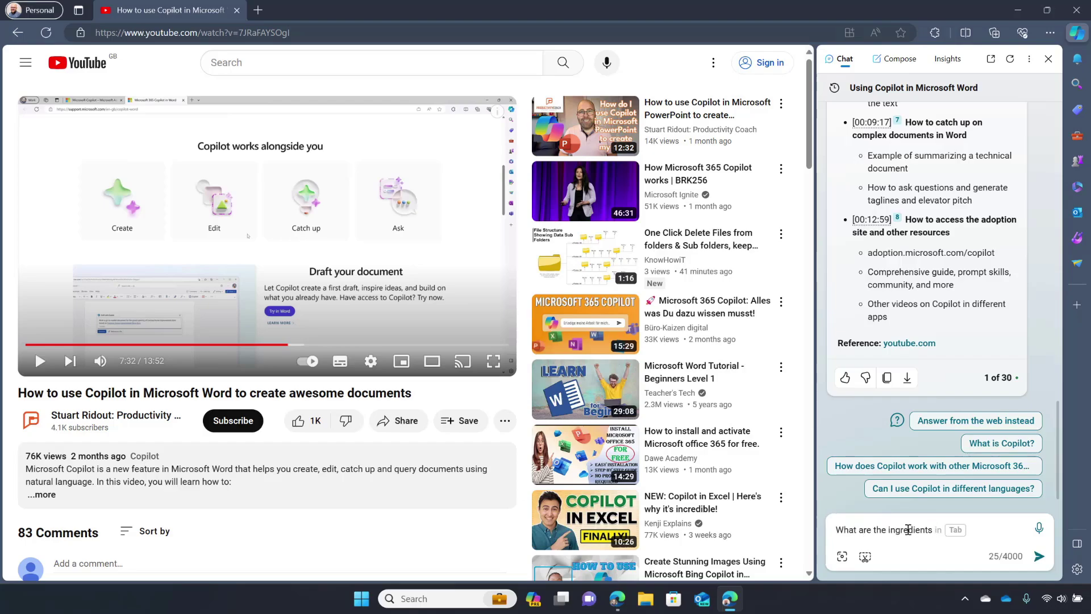
pyautogui.write('of a good prompt?')
pyautogui.press('Return')
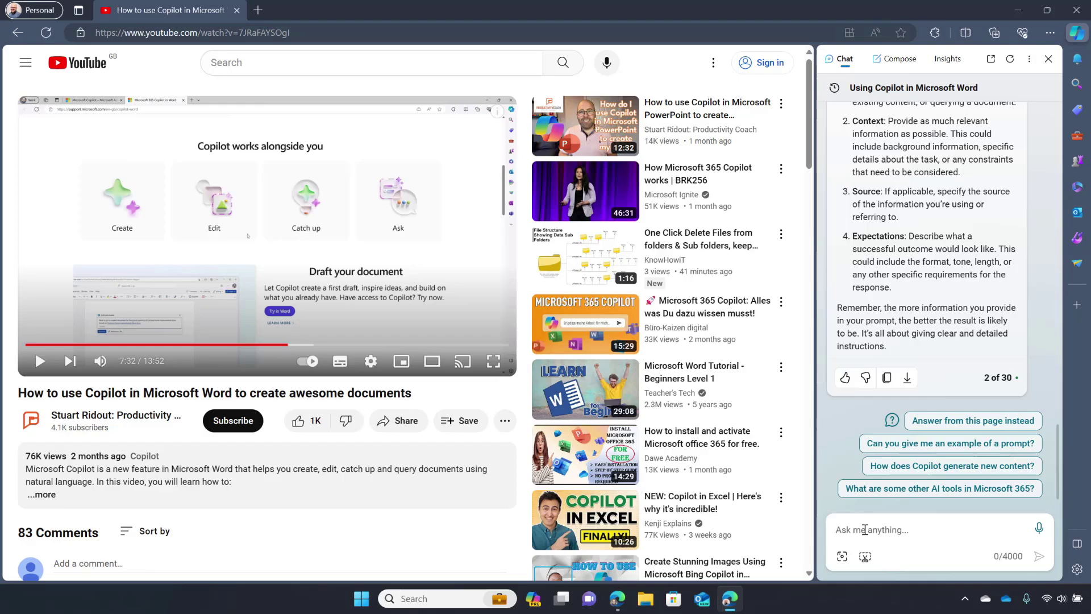
# Ask 'Are there any useful websites mentioned?' and scroll through the list of sites in the answer.
pyautogui.write('Are there ')
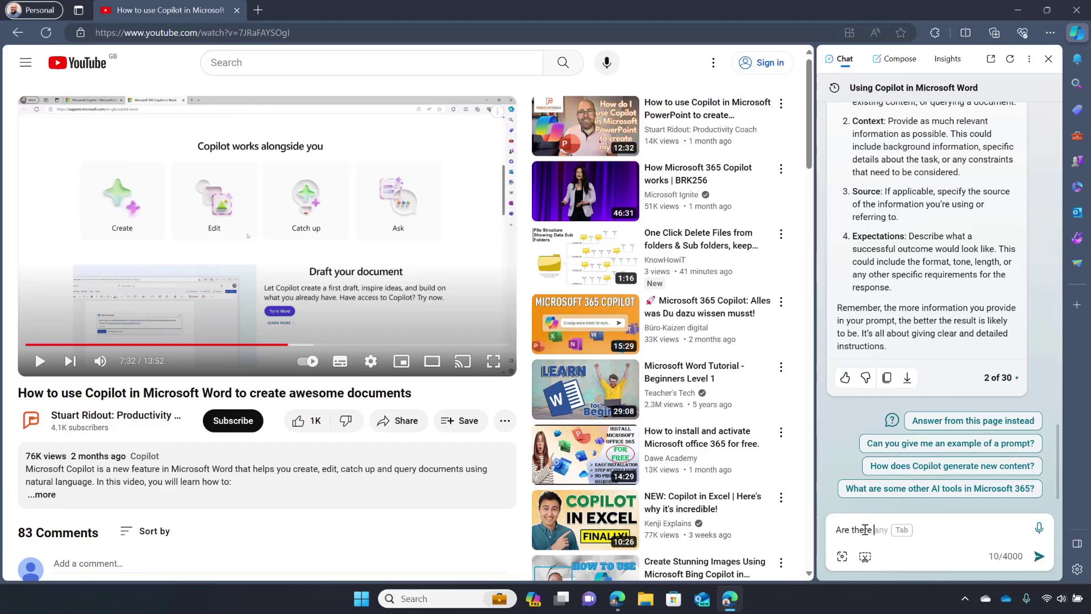
pyautogui.write('any useful ')
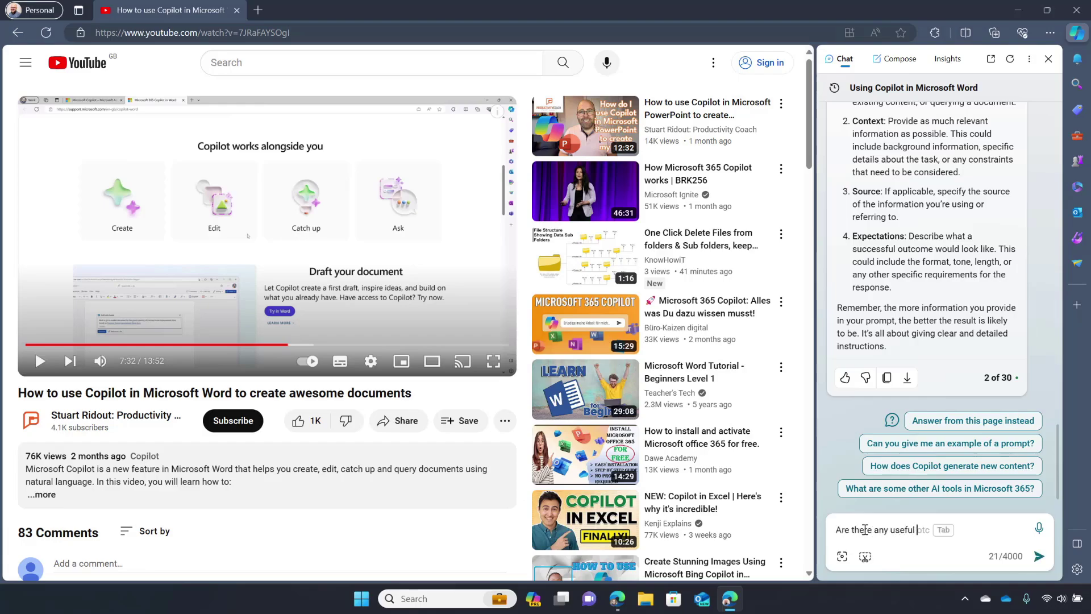
pyautogui.write('websites mention')
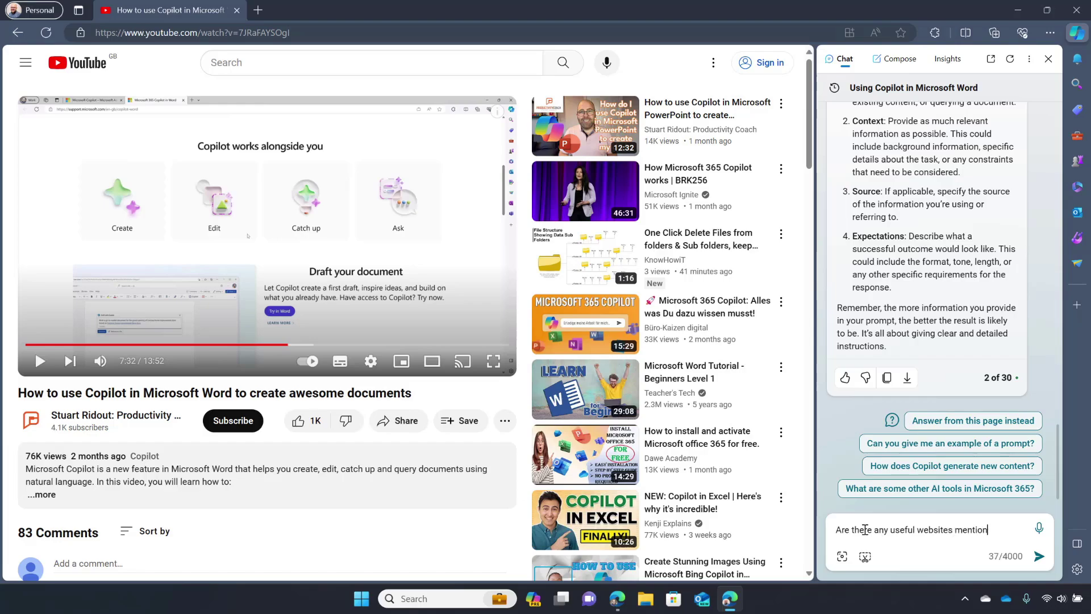
pyautogui.write('ed?')
pyautogui.press('Return')
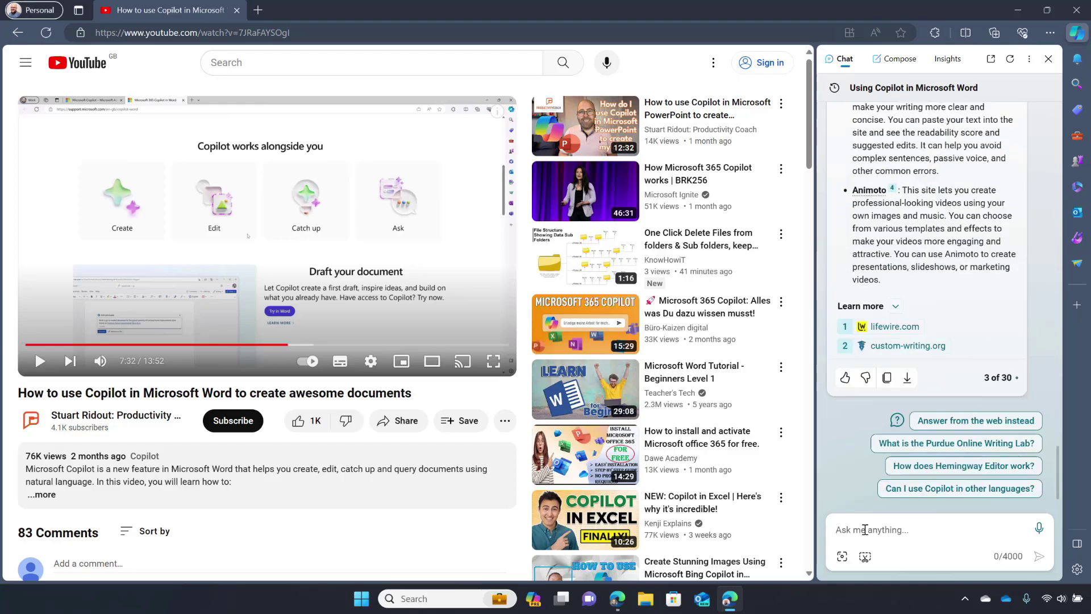
pyautogui.scroll(5, 913, 206)
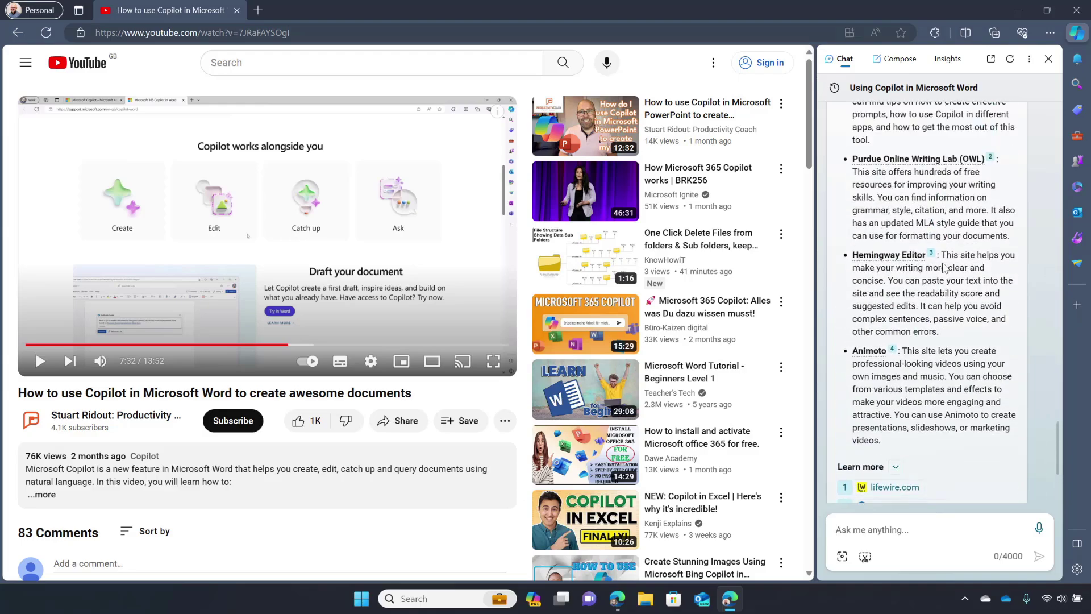
pyautogui.moveTo(894, 210)
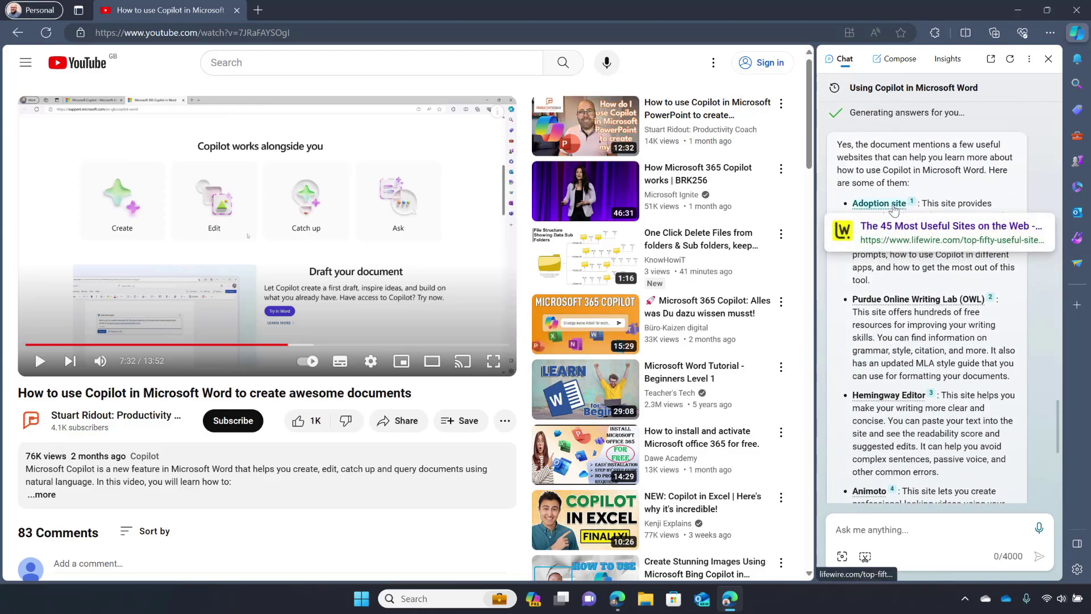
pyautogui.scroll(-5, 892, 451)
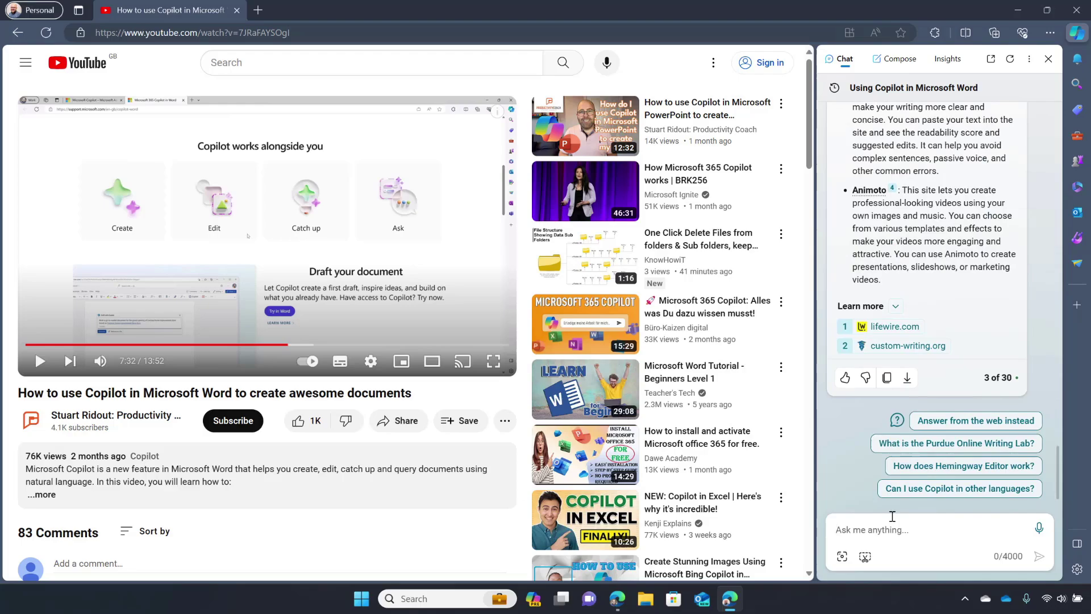
# Ask Copilot 'In this video does the presenter mention any websites?'.
pyautogui.click(892, 551)
pyautogui.write('In this video d')
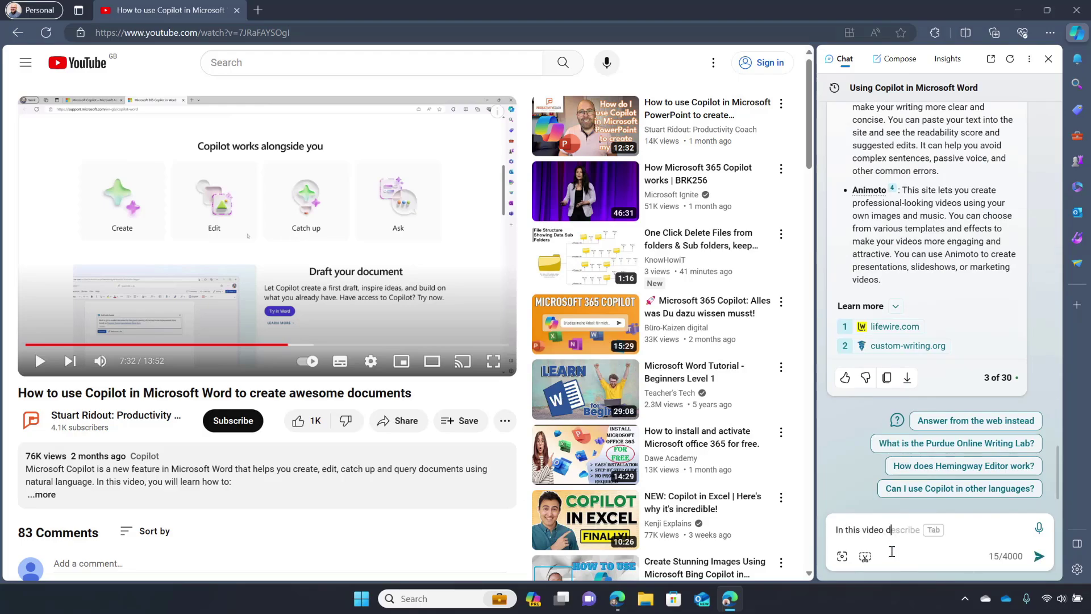
pyautogui.write('oes the presenter ')
pyautogui.write('men')
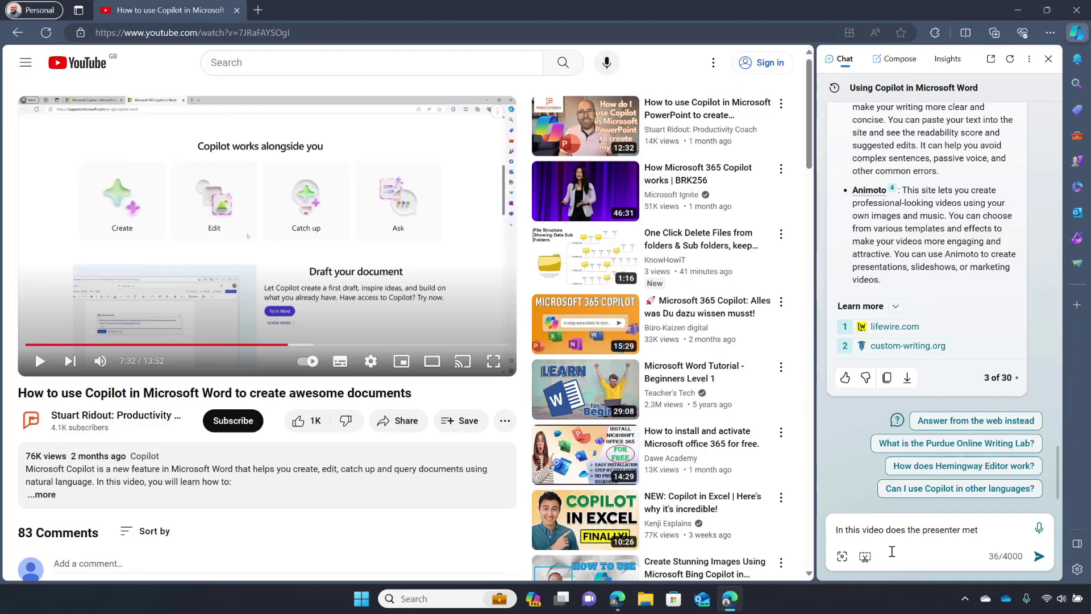
pyautogui.write('tion ')
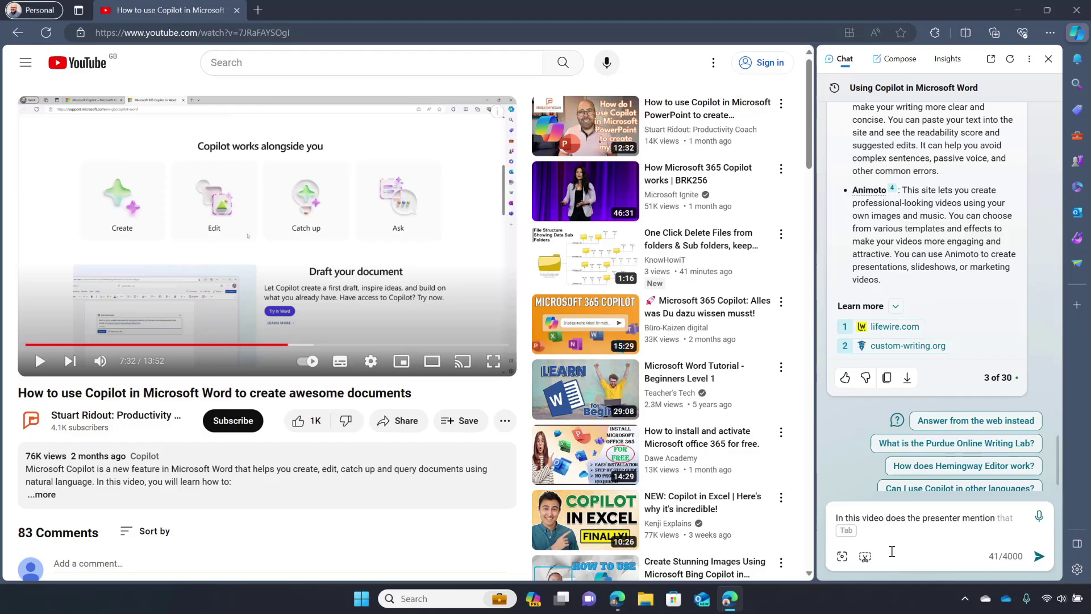
pyautogui.write('any websites?')
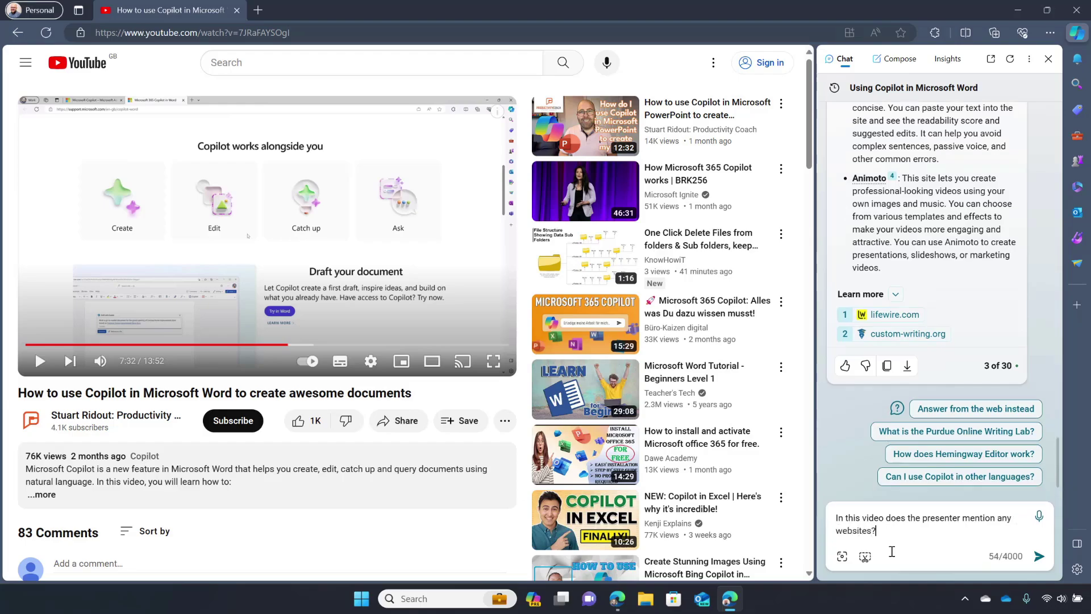
pyautogui.press('Return')
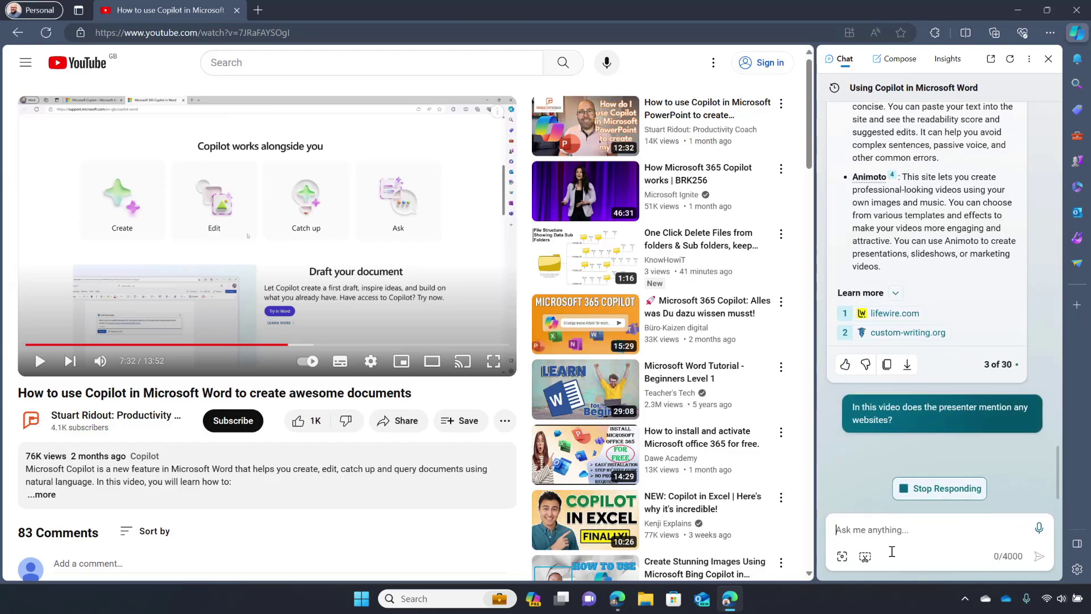